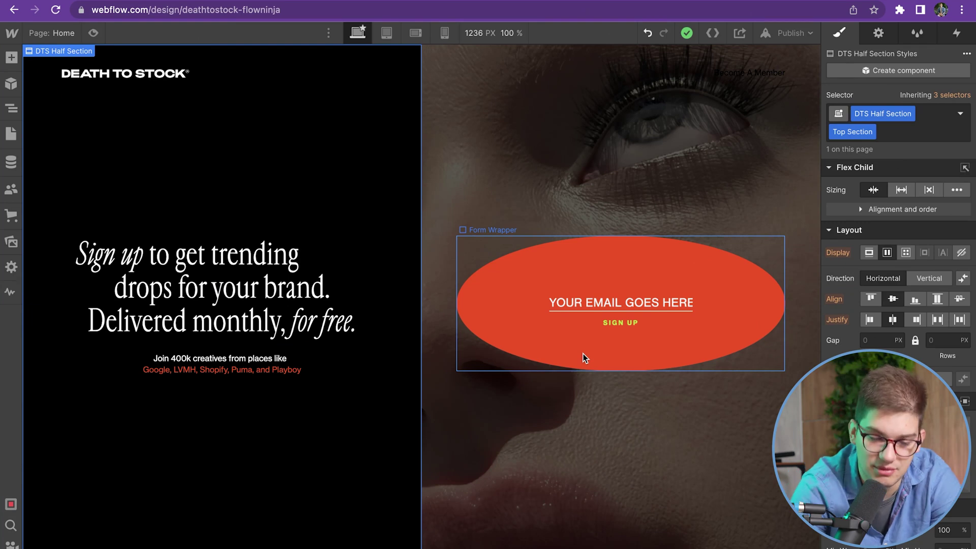
# Step: Select the Page Wrapper element and search the quick finder for div, navi, foot and nav
pyautogui.click(365, 243)
pyautogui.press('z')
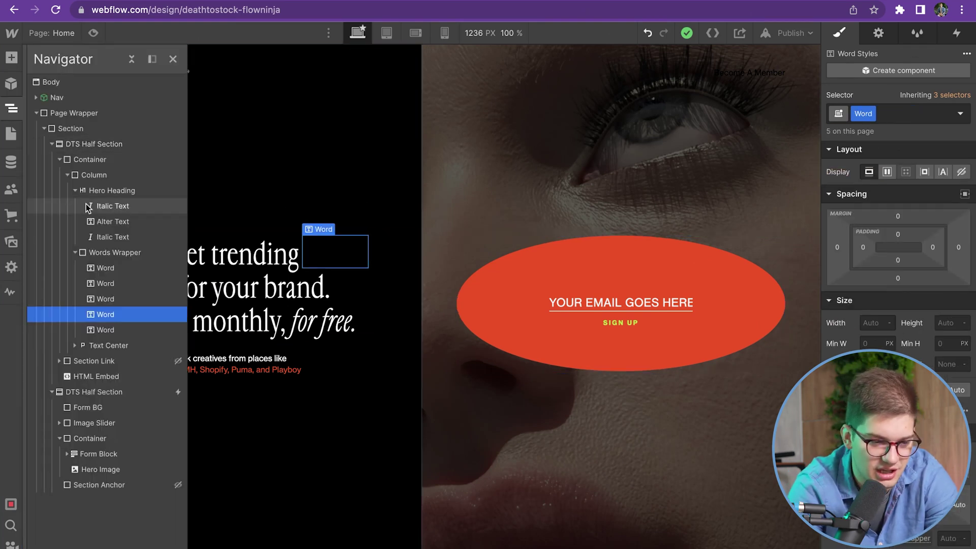
pyautogui.click(44, 128)
pyautogui.click(76, 113)
pyautogui.press('super+e')
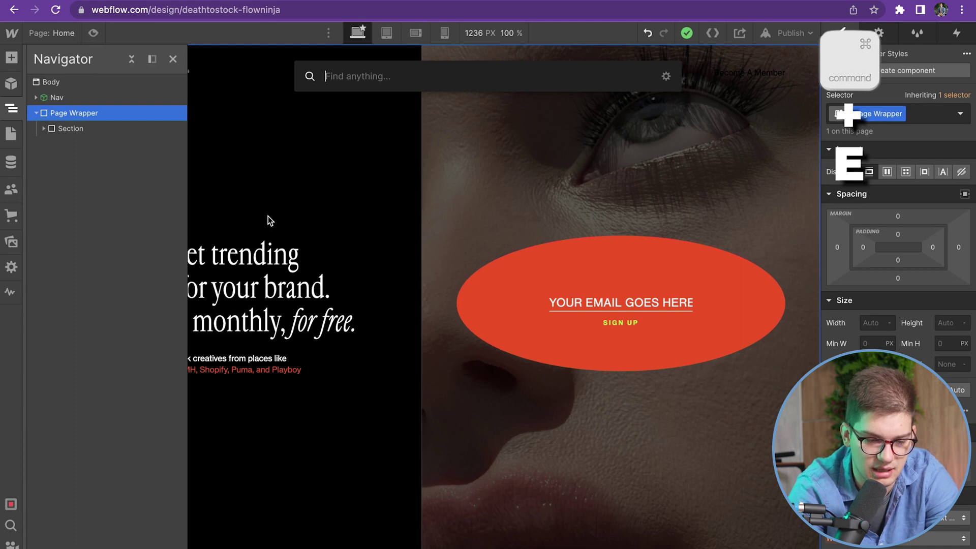
pyautogui.write('div')
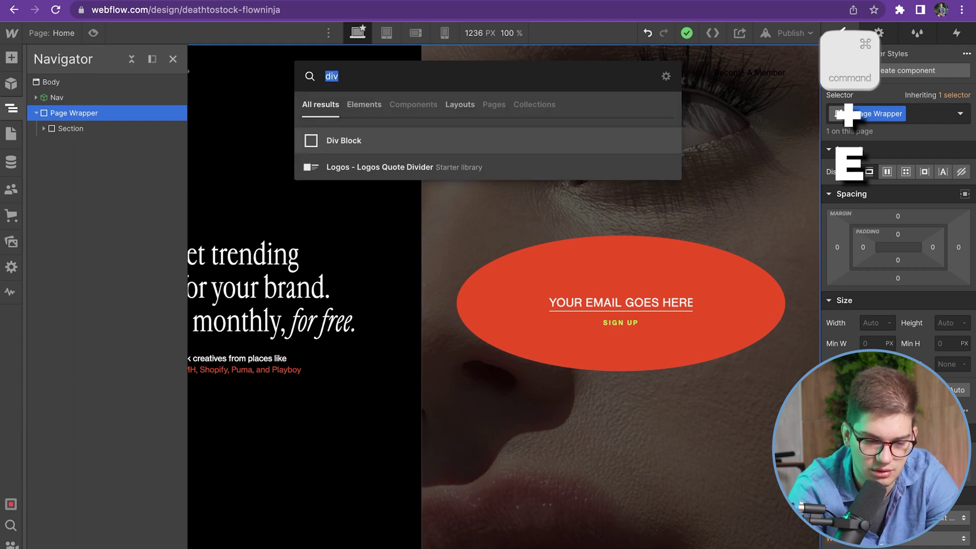
pyautogui.write('navi')
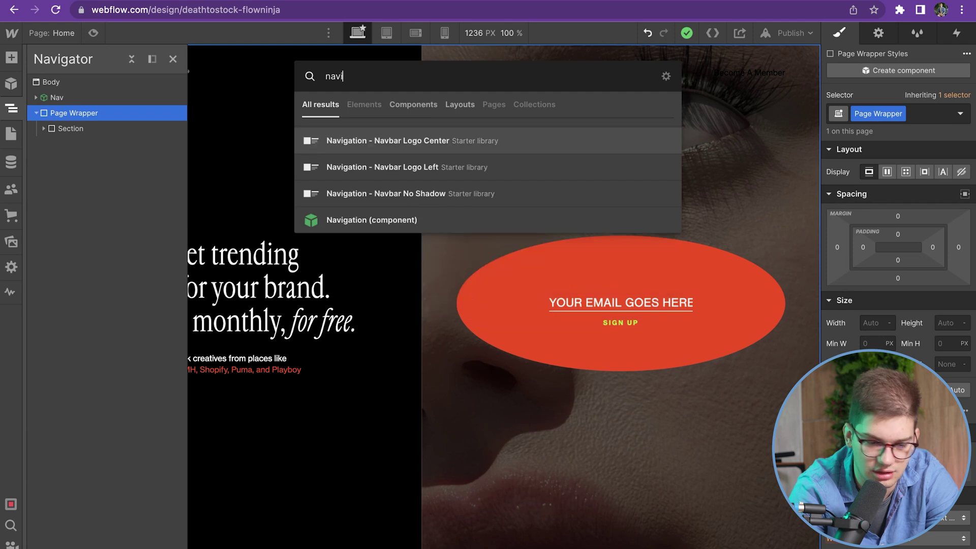
pyautogui.write('foot')
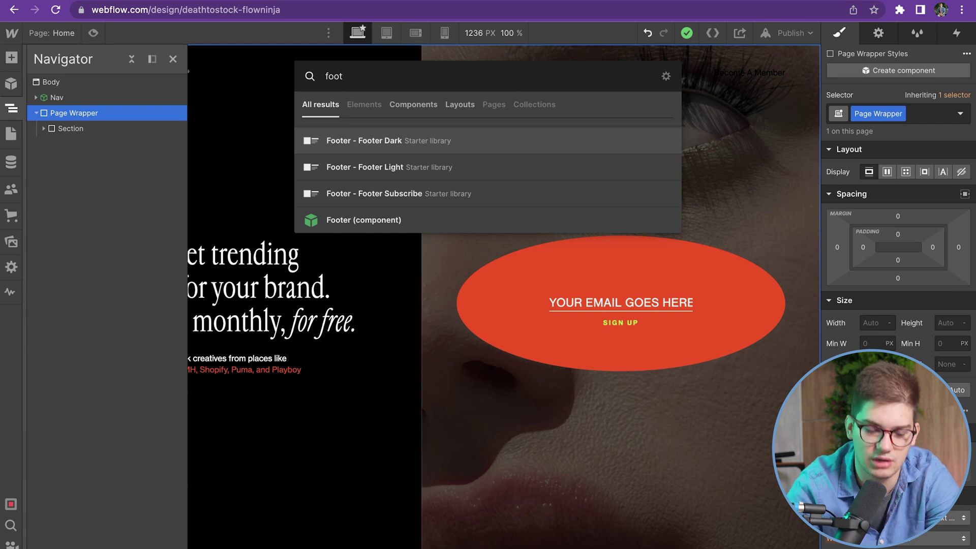
pyautogui.press('super+a')
pyautogui.write('na')
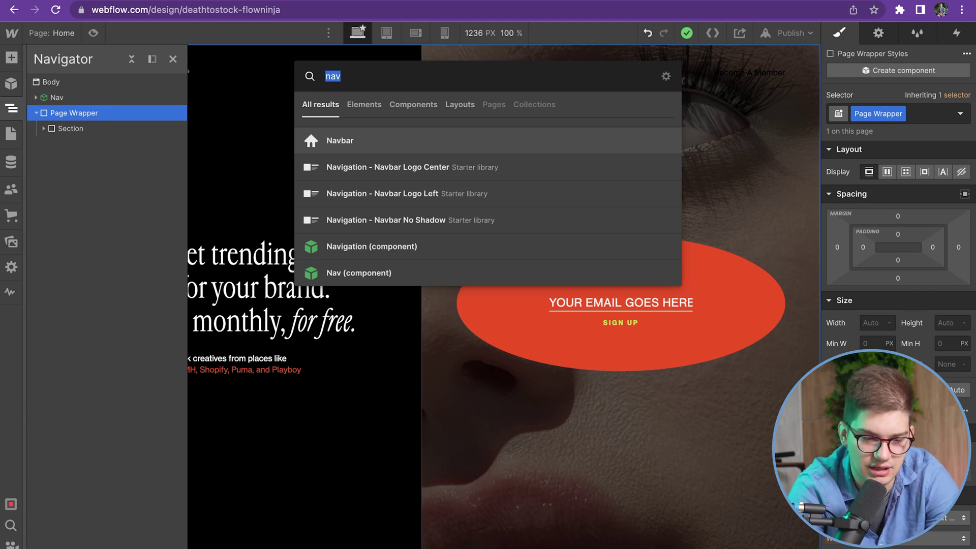
# Step: Add three nested div blocks inside the Page Wrapper and duplicate the innermost one
pyautogui.write('div')
pyautogui.press('Return')
pyautogui.press('super+e')
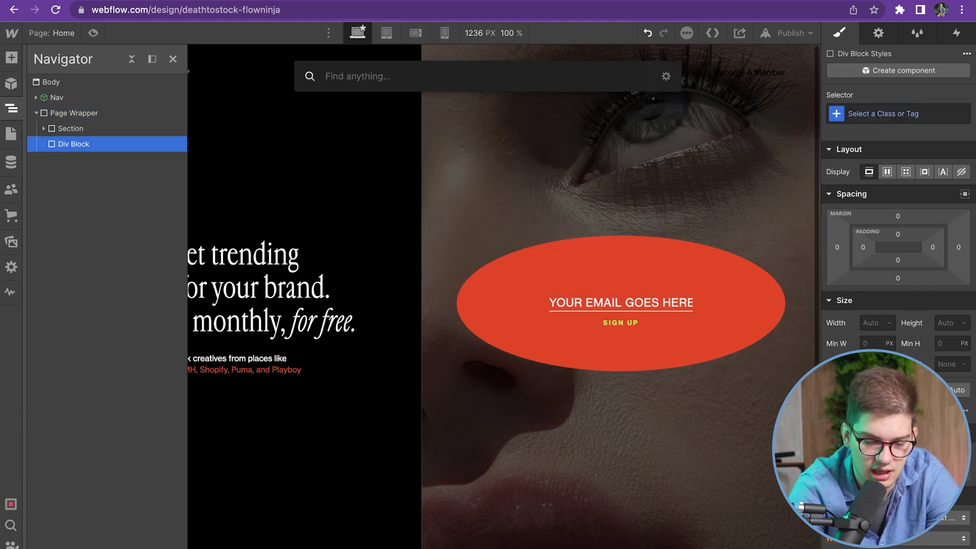
pyautogui.press('Return')
pyautogui.press('super+e')
pyautogui.write('div')
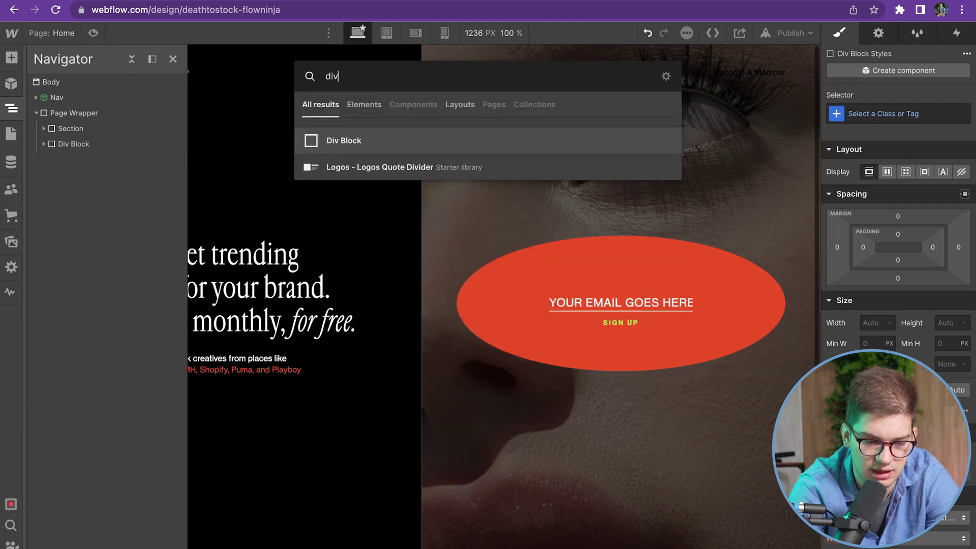
pyautogui.press('Return')
pyautogui.click(43, 143)
pyautogui.click(51, 159)
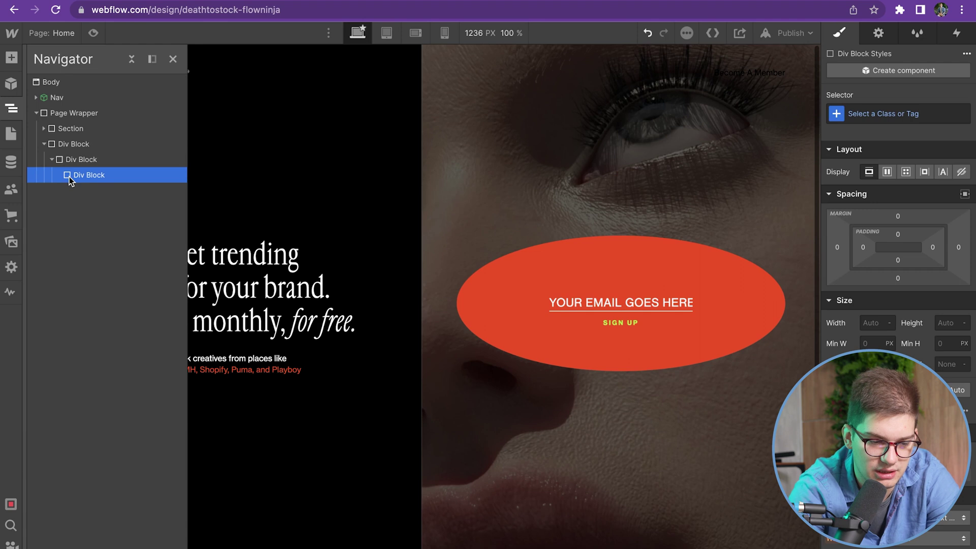
pyautogui.press('super+d')
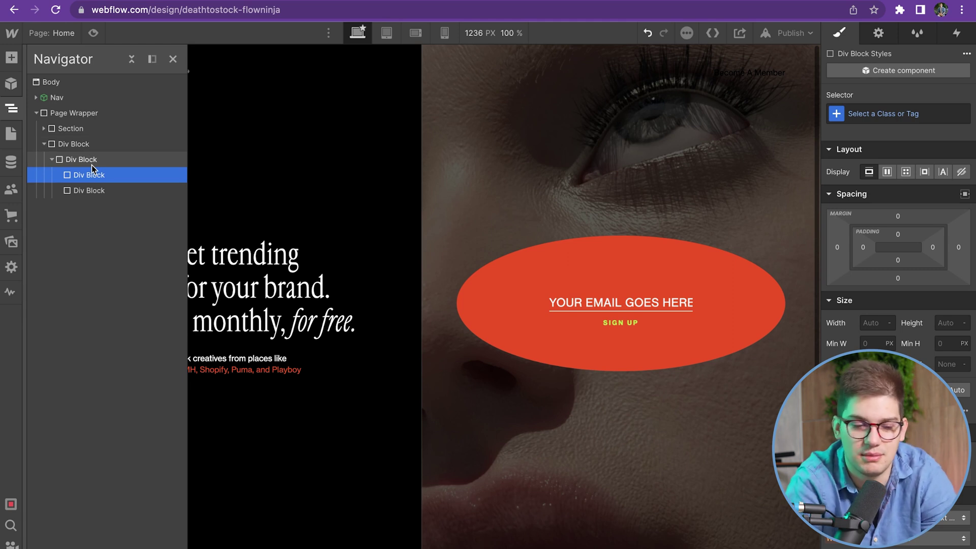
# Step: Try placing a div block below the company names in the hero text column, and delete it
pyautogui.press('z')
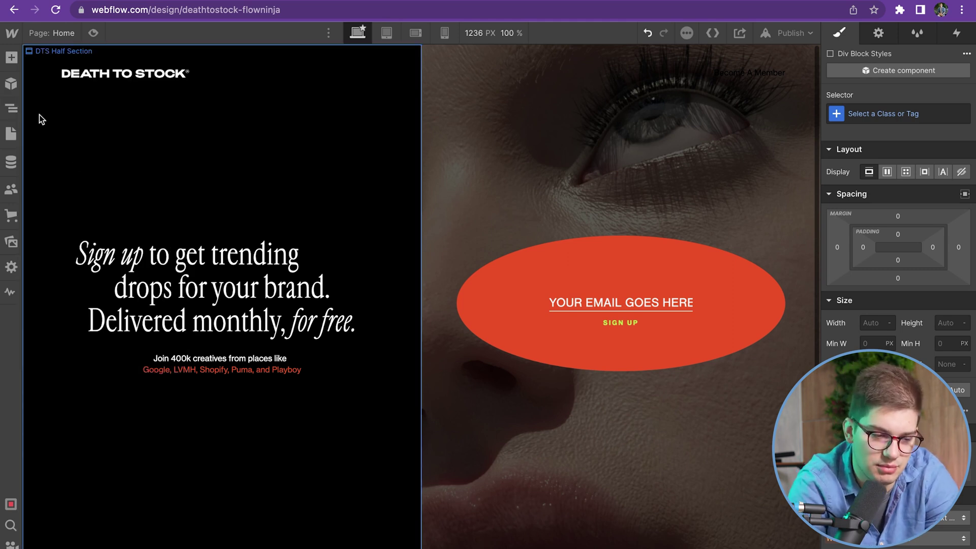
pyautogui.click(11, 55)
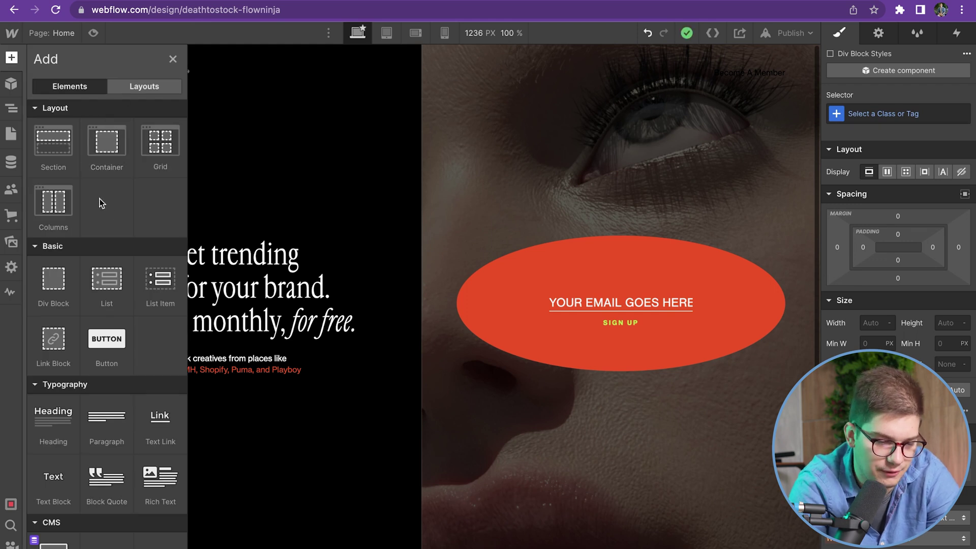
pyautogui.moveTo(34, 296); pyautogui.dragTo(225, 375)
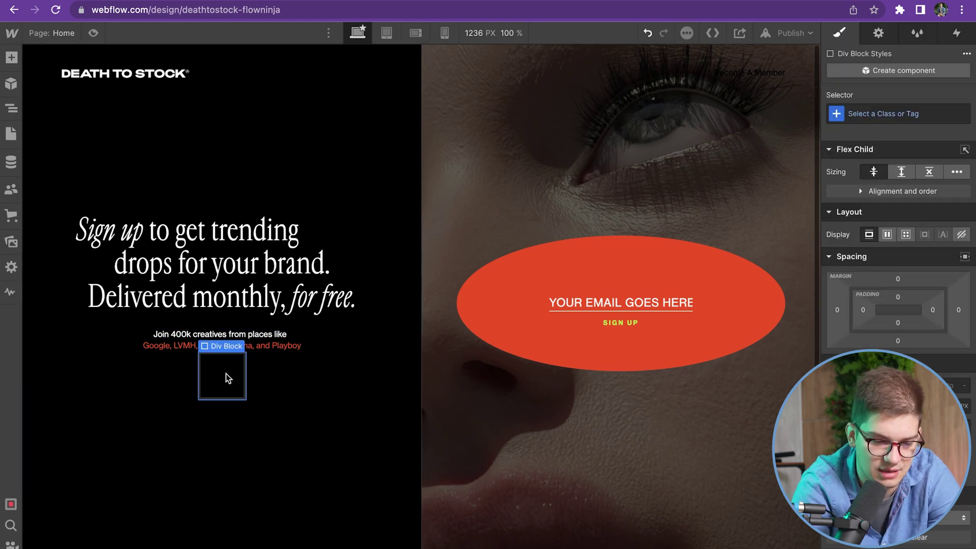
pyautogui.press('Delete')
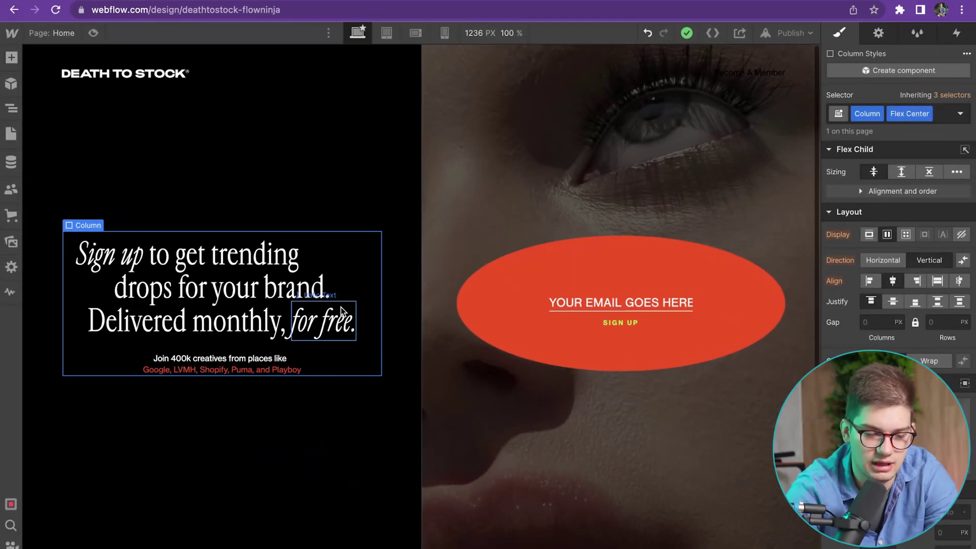
# Step: Delete the nested div block structure below the Section in the Page Wrapper
pyautogui.press('z')
pyautogui.click(44, 128)
pyautogui.click(44, 143)
pyautogui.click(56, 145)
pyautogui.press('Delete')
# Step: Add a div block containing a heading and a paragraph inside the Page Wrapper
pyautogui.click(92, 113)
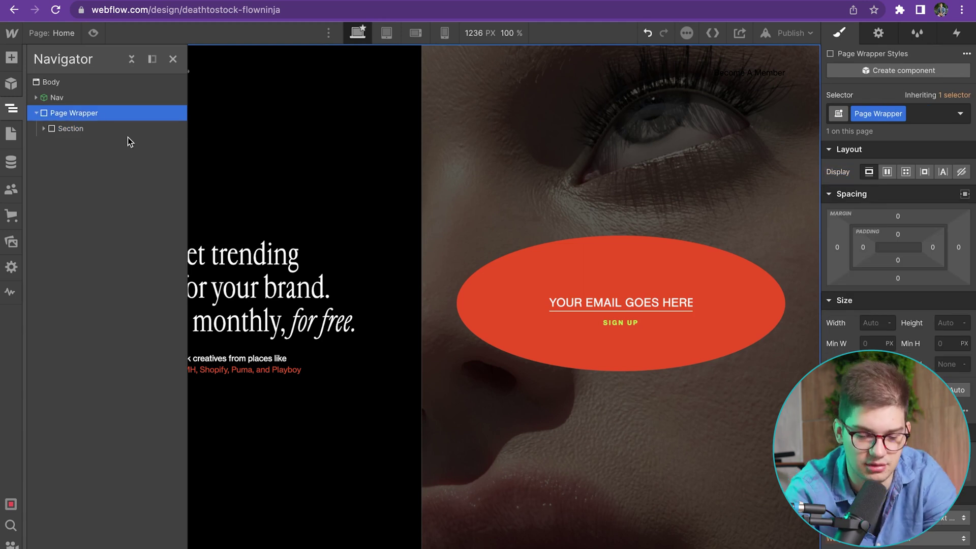
pyautogui.press('super+e')
pyautogui.write('di')
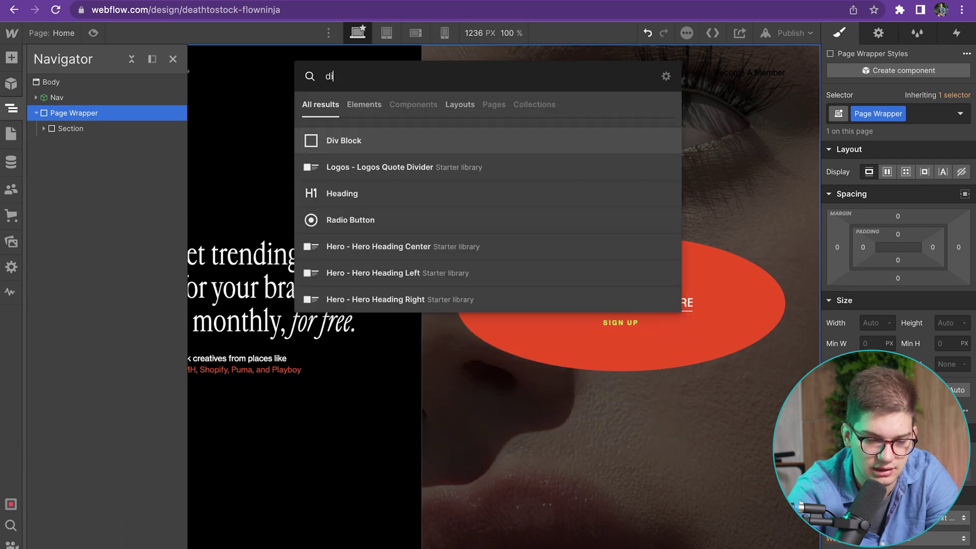
pyautogui.press('Return')
pyautogui.press('super+e')
pyautogui.write('head')
pyautogui.press('Return')
pyautogui.press('super+e')
pyautogui.write('para')
pyautogui.press('Return')
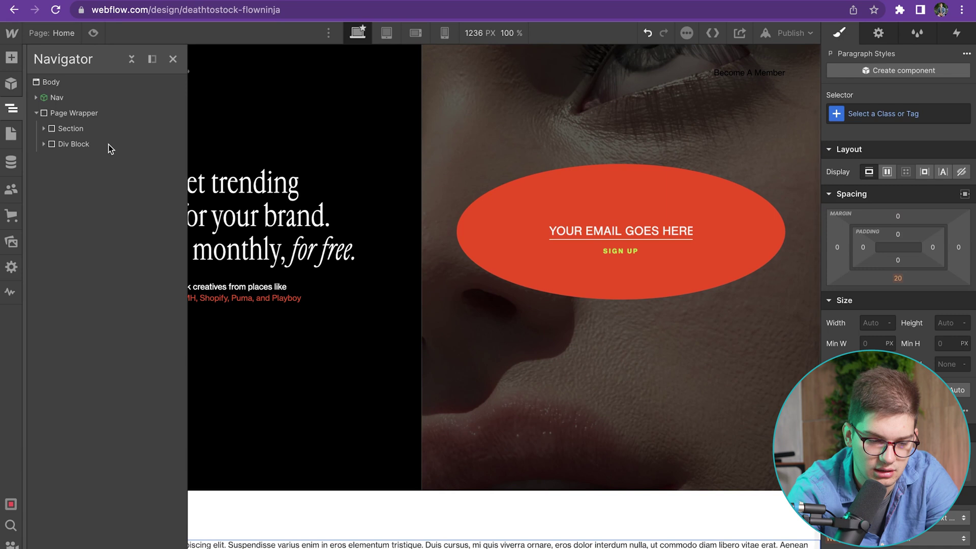
# Step: Assign the existing Section class to the new div block in the Page Wrapper
pyautogui.click(93, 146)
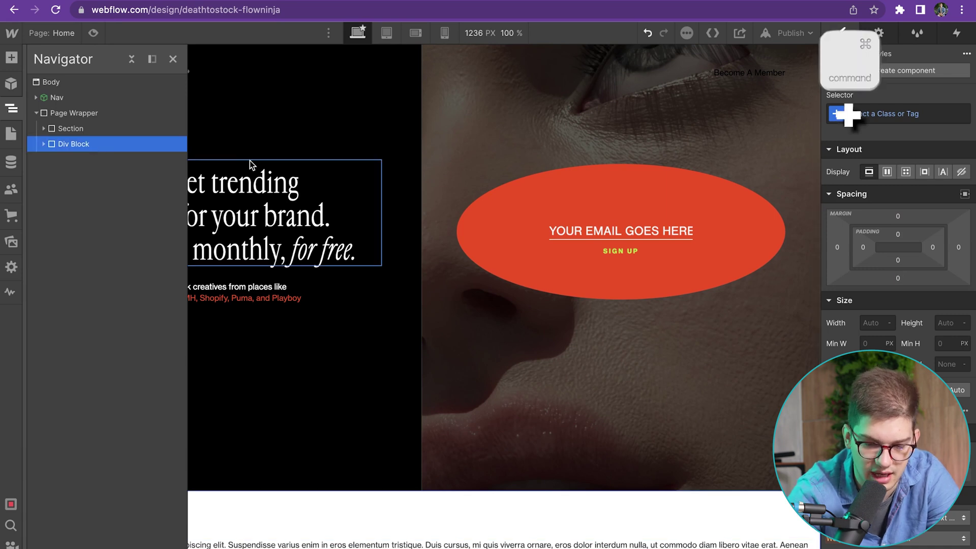
pyautogui.press('super+Return')
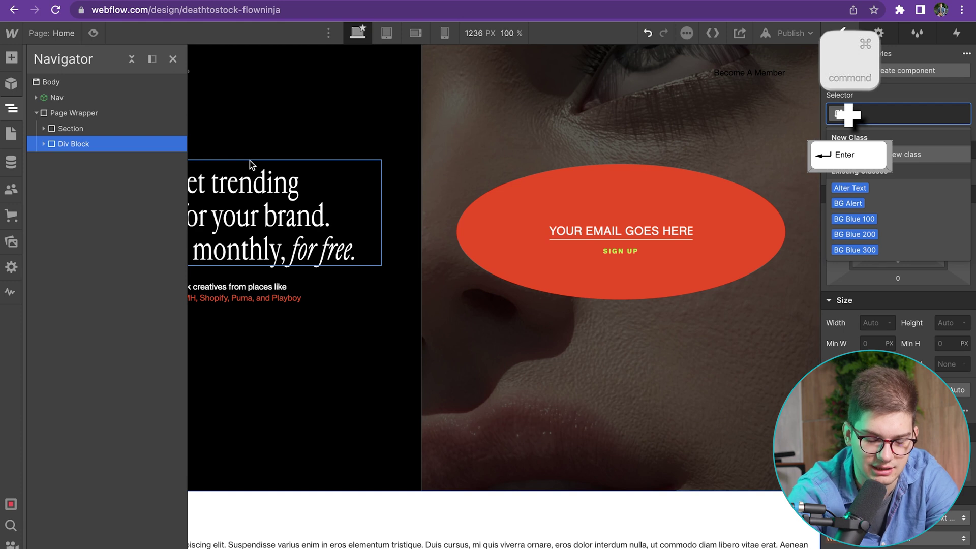
pyautogui.write('Section')
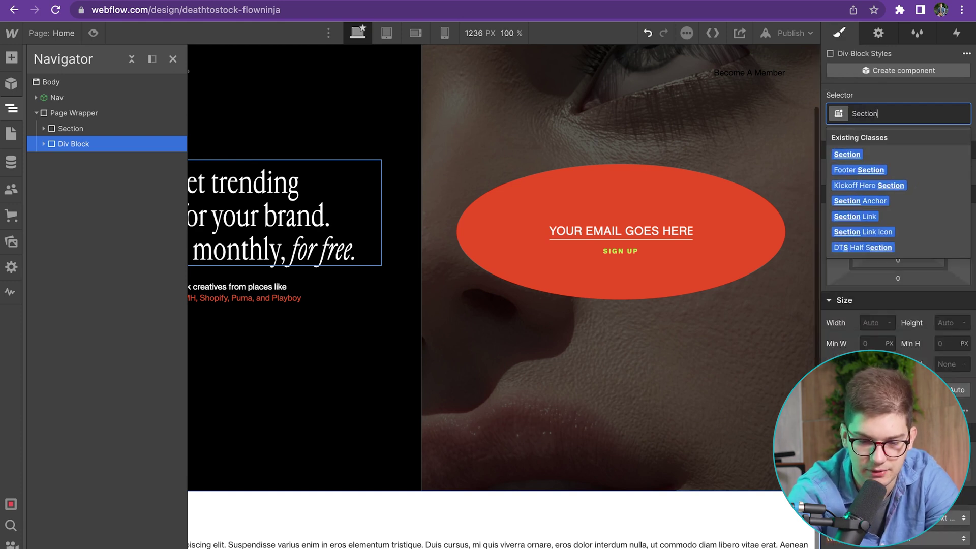
pyautogui.press('Return')
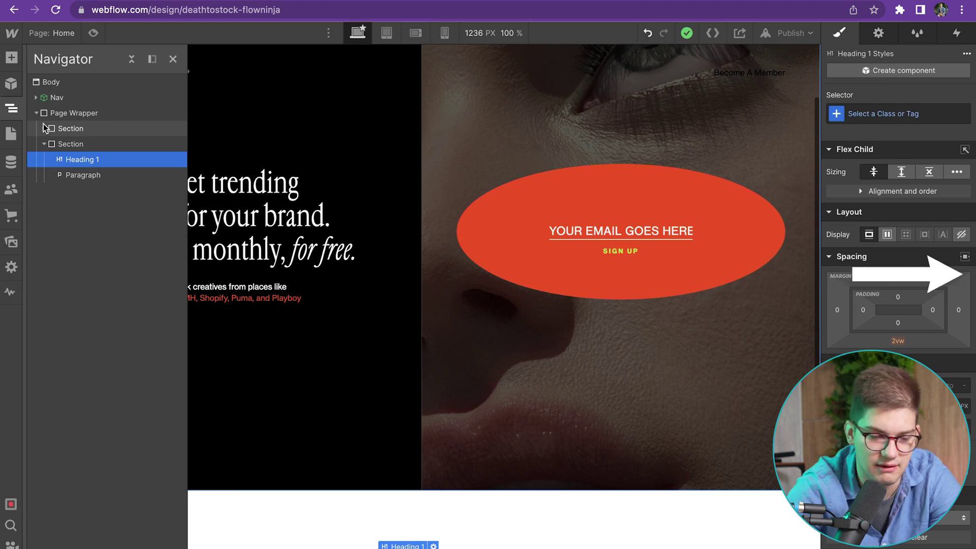
# Step: Apply the Jumbo H class to the heading in the new section
pyautogui.press('Down')
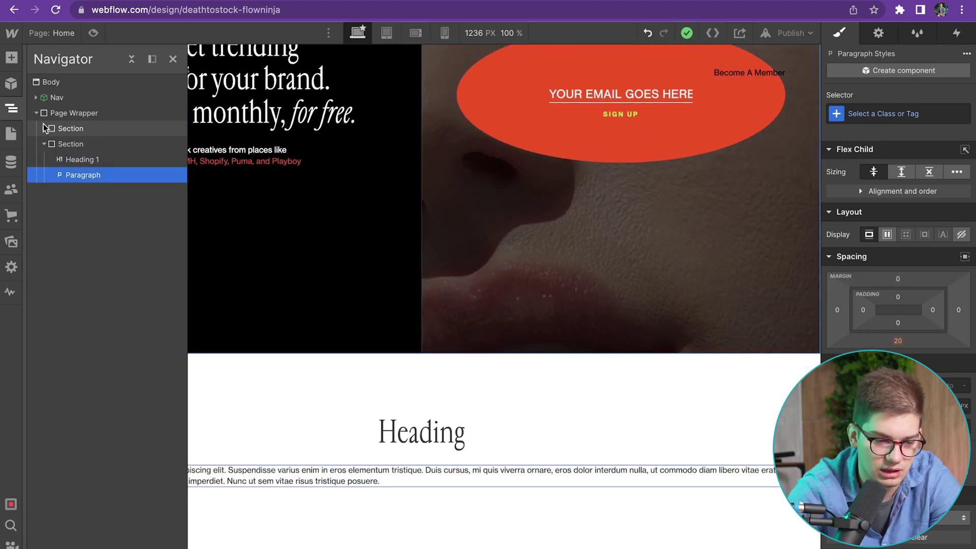
pyautogui.press('Up')
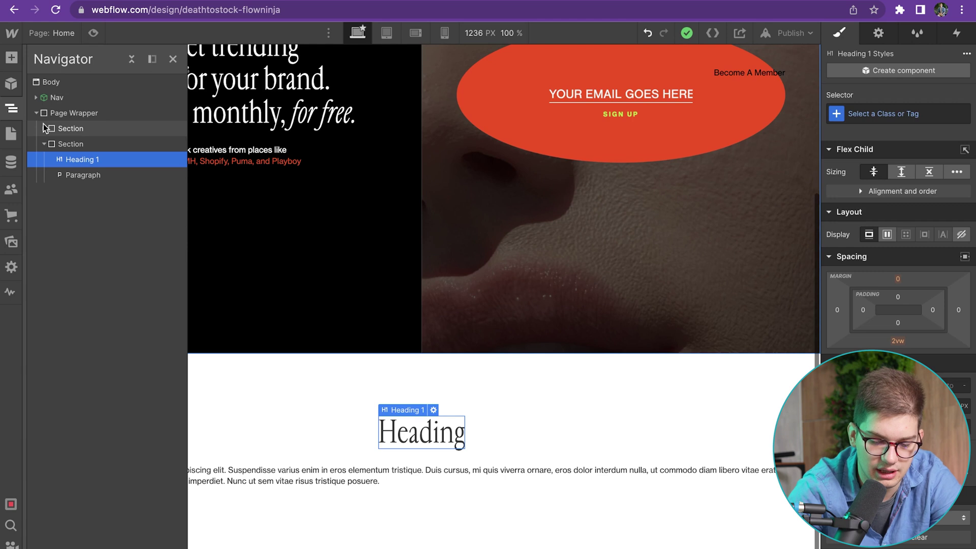
pyautogui.press('super+Return')
pyautogui.write('Headoing')
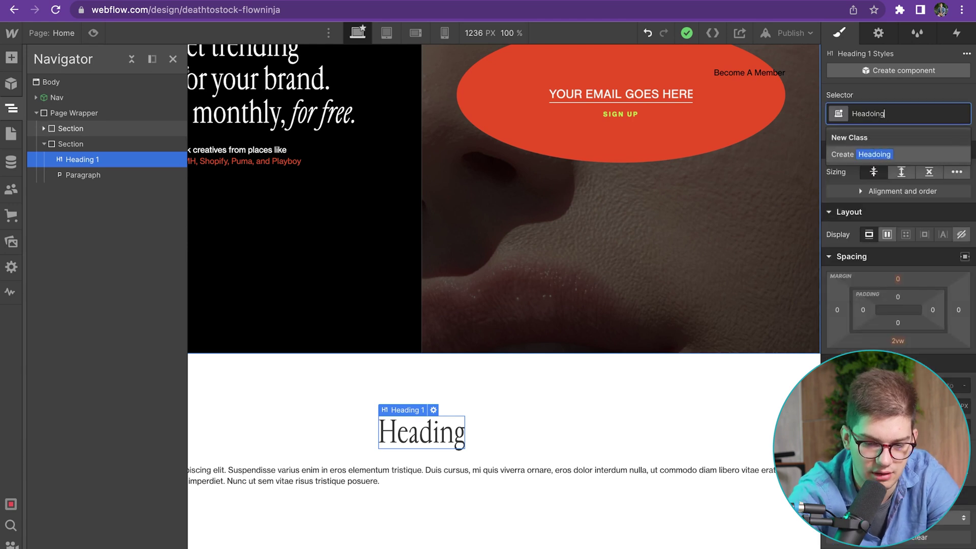
pyautogui.write('Jumbo')
pyautogui.press('Return')
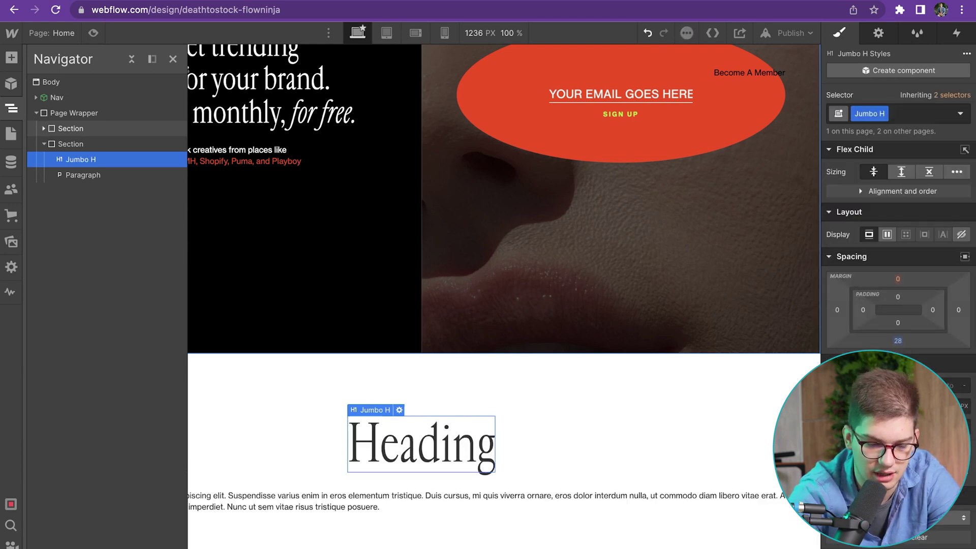
# Step: Apply the Text Big class to the paragraph below the heading, and hide the element tree
pyautogui.press('Down')
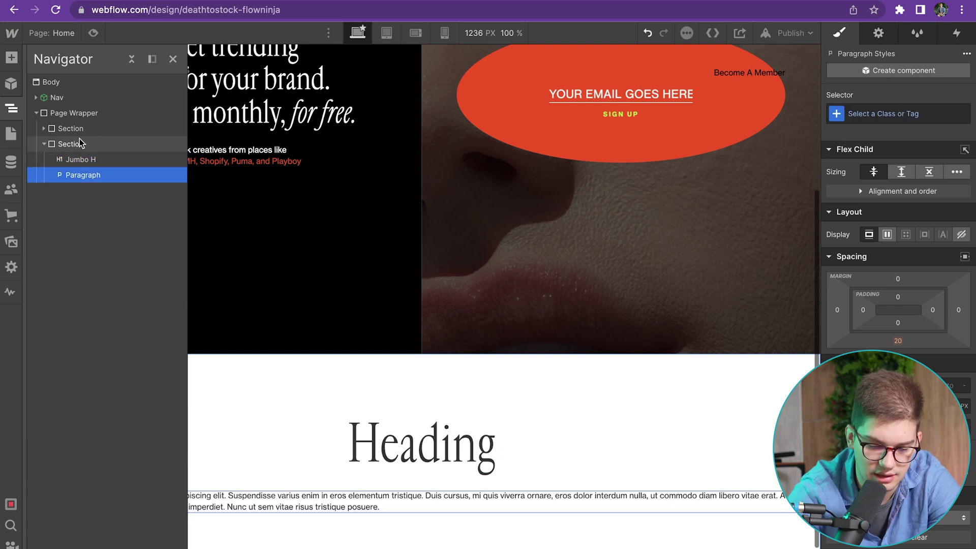
pyautogui.press('super+Return')
pyautogui.write('text b')
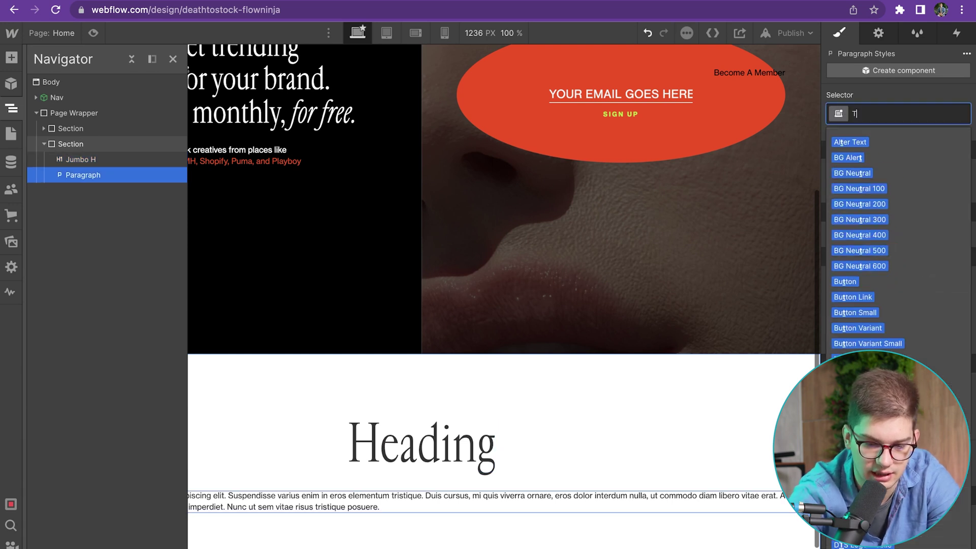
pyautogui.press('Return')
pyautogui.press('z')
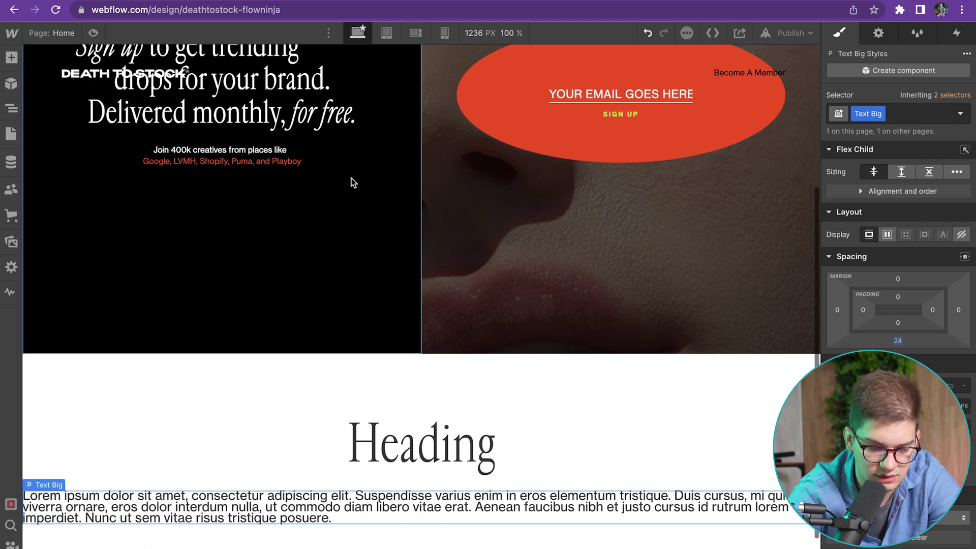
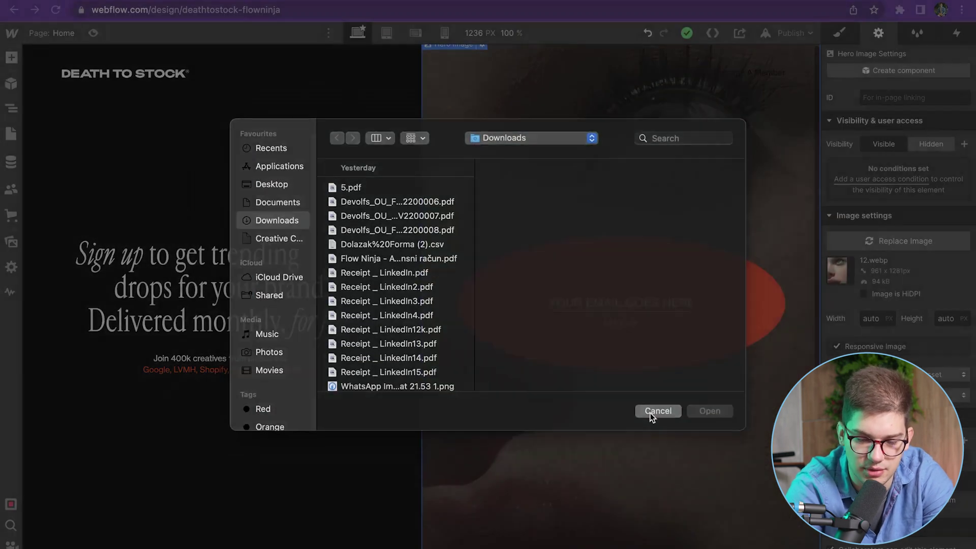
# Step: Cancel choosing a replacement file for the hero image, and toggle the page preview on and off
pyautogui.click(657, 411)
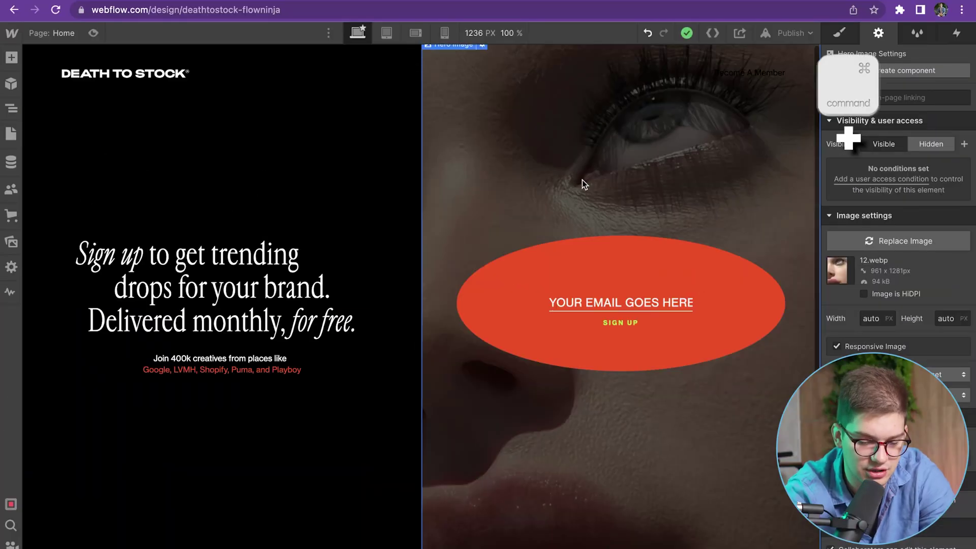
pyautogui.press('super+shift+p')
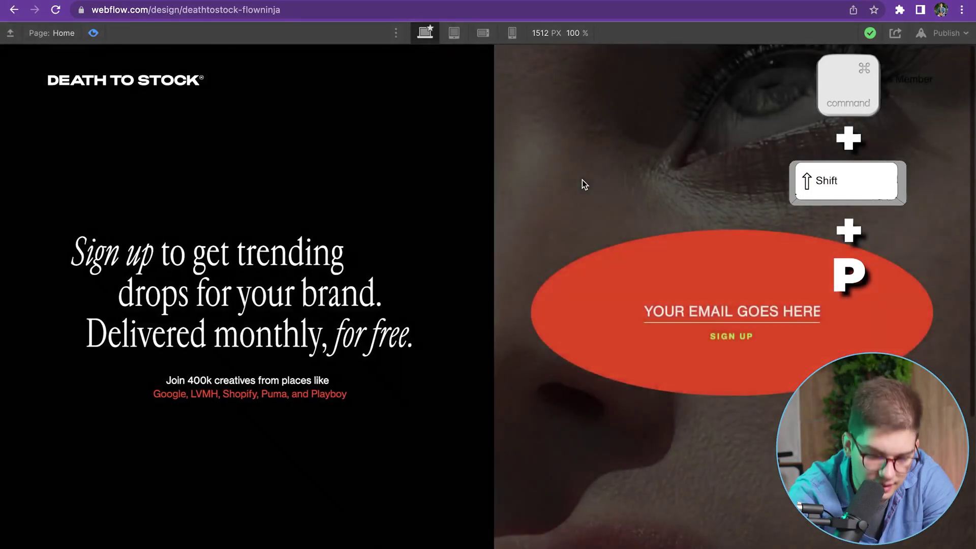
pyautogui.press('super+shift+p')
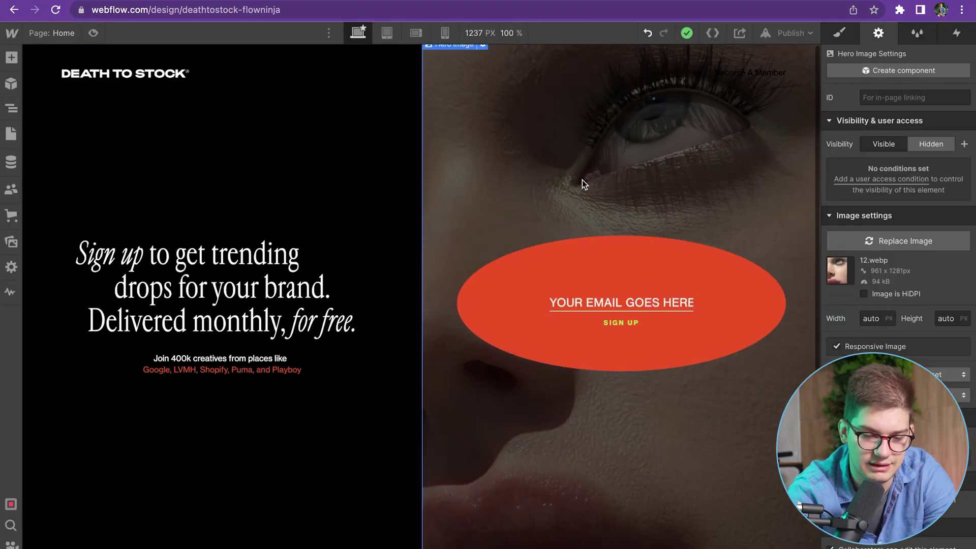
pyautogui.press('super+shift+p')
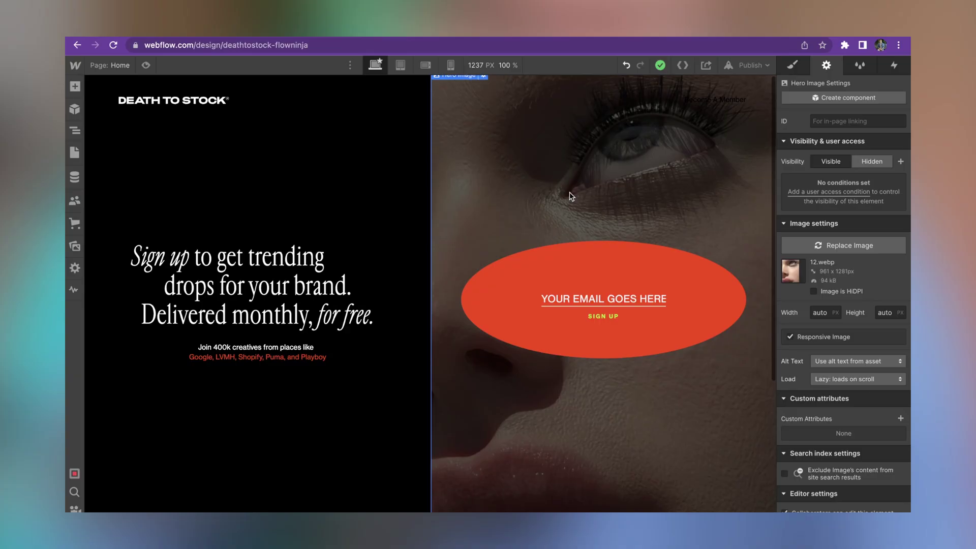
# Step: Open the site's publishing options and reload the live page
pyautogui.hotkey('shift', 'p')
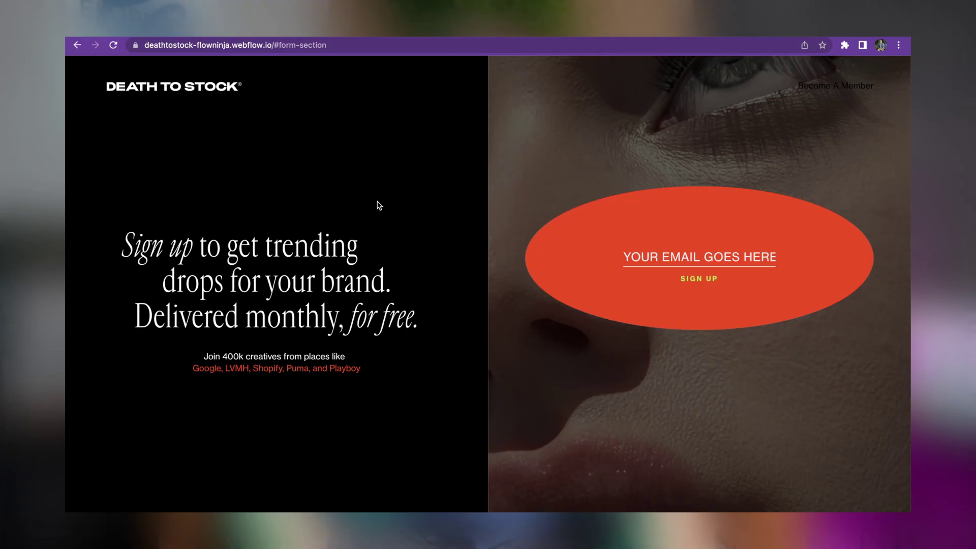
pyautogui.press('super+r')
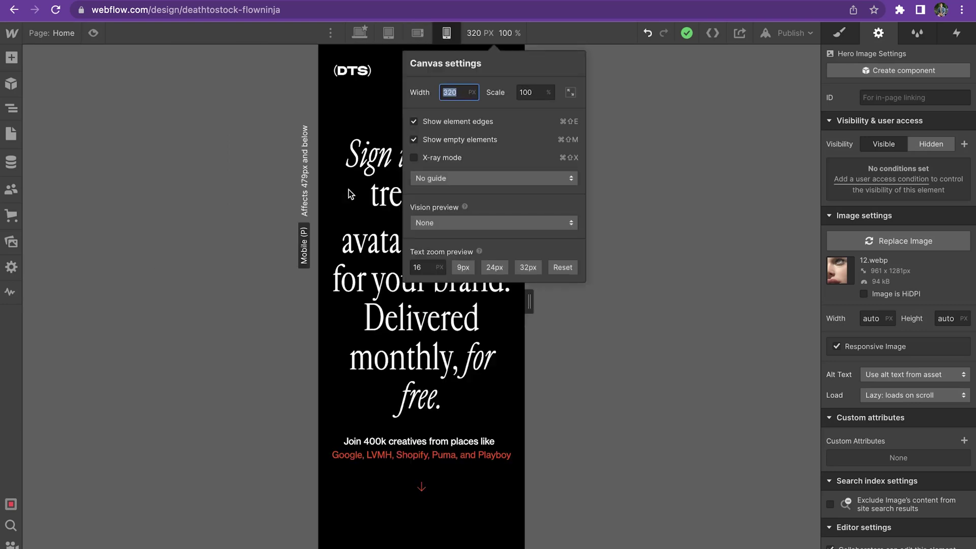
# Step: Return the canvas to the Desktop breakpoint, and compare the page on the mobile portrait and mobile landscape breakpoints
pyautogui.click(360, 32)
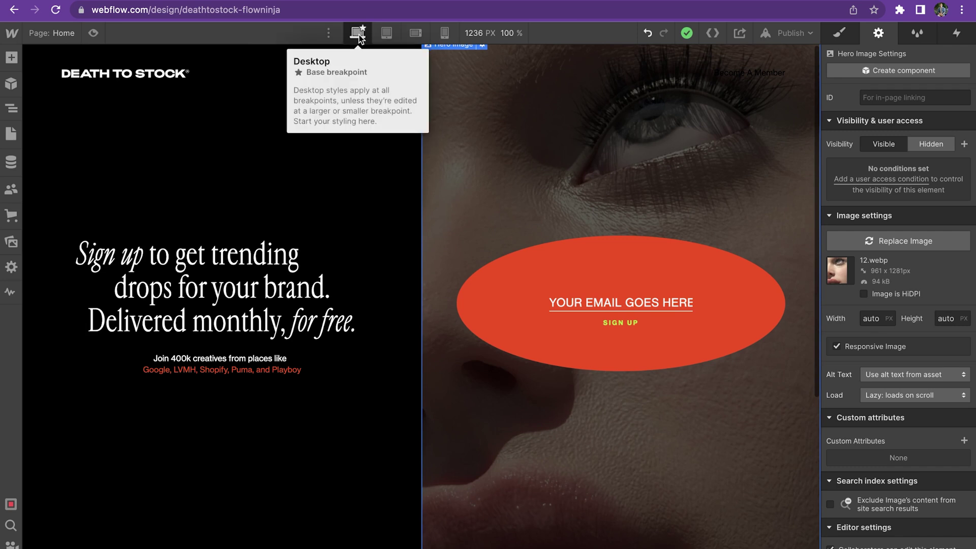
pyautogui.hotkey('shift', '4')
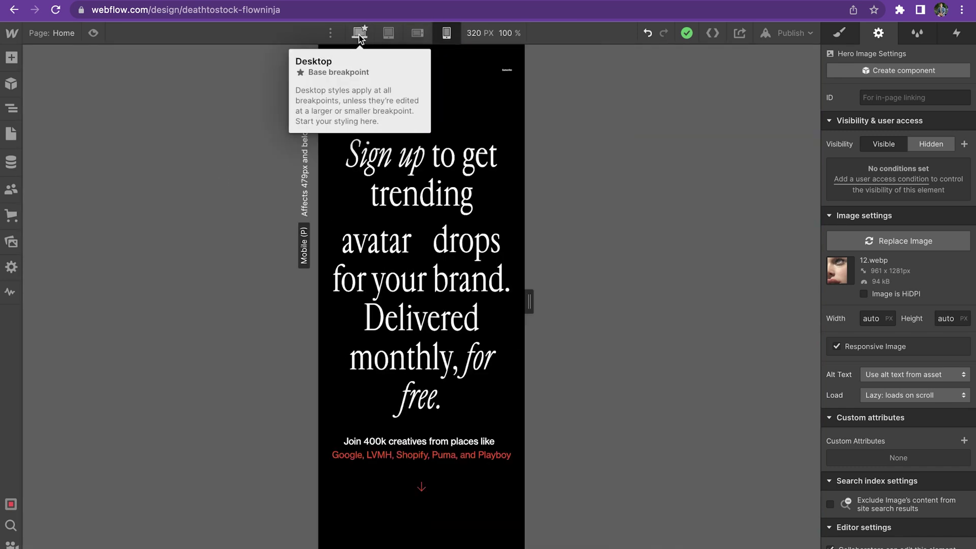
pyautogui.hotkey('shift', '3')
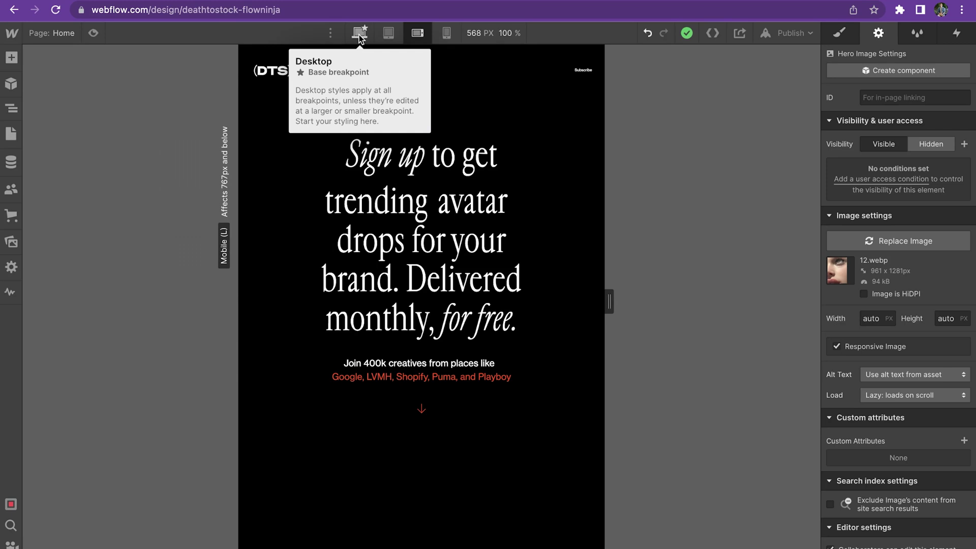
pyautogui.hotkey('shift', '4')
pyautogui.hotkey('shift', '3')
pyautogui.hotkey('shift', '4')
# Step: Compare the page on the tablet and mobile portrait breakpoints, ending on the Desktop view
pyautogui.hotkey('shift', '2')
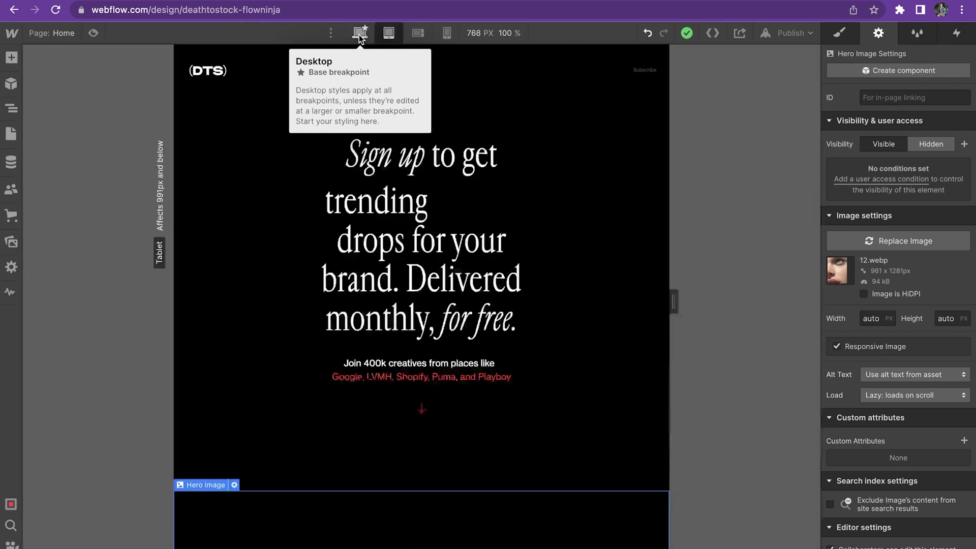
pyautogui.hotkey('shift', '4')
pyautogui.hotkey('shift', '2')
pyautogui.hotkey('shift', '4')
pyautogui.hotkey('shift', '1')
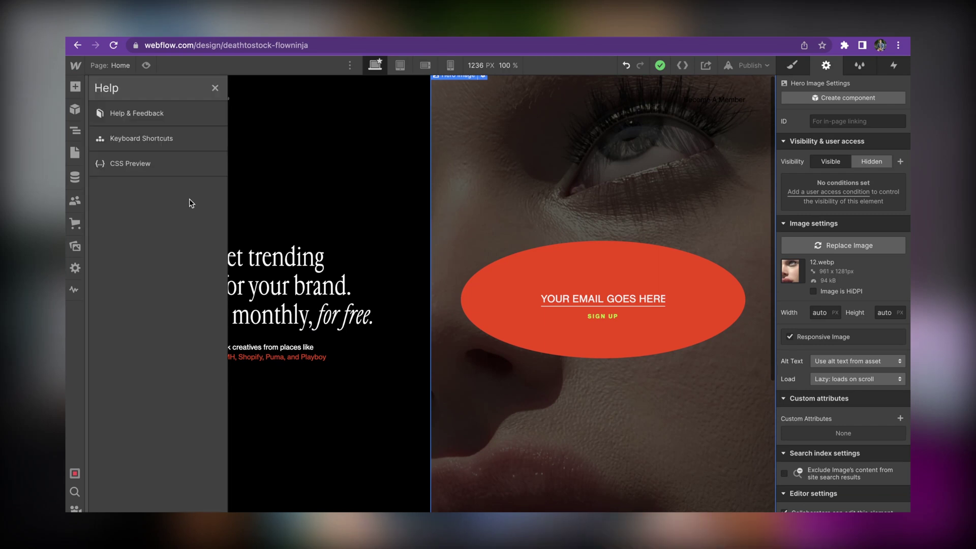
# Step: Open the Keyboard Shortcuts cheatsheet from the help options and look through its list of shortcuts
pyautogui.click(171, 150)
pyautogui.scroll(-3, 396, 250)
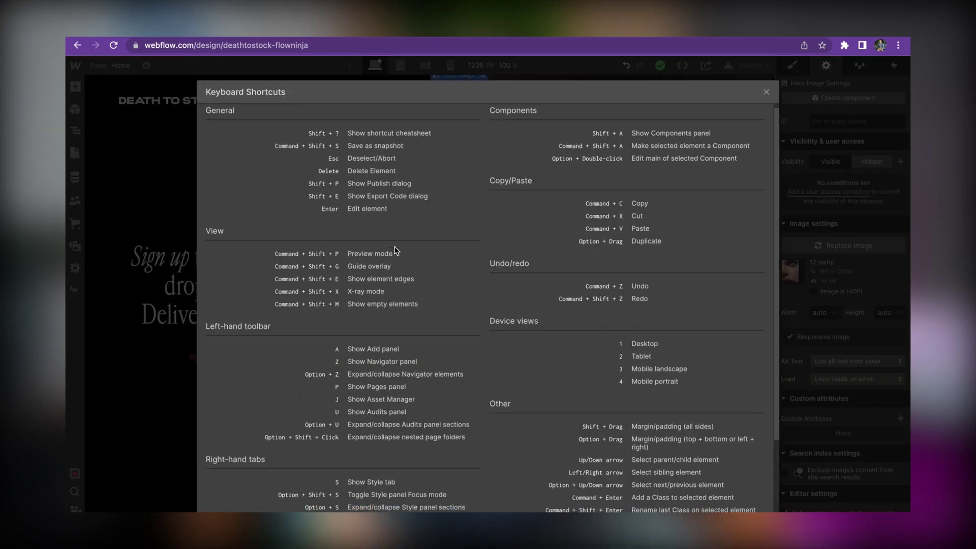